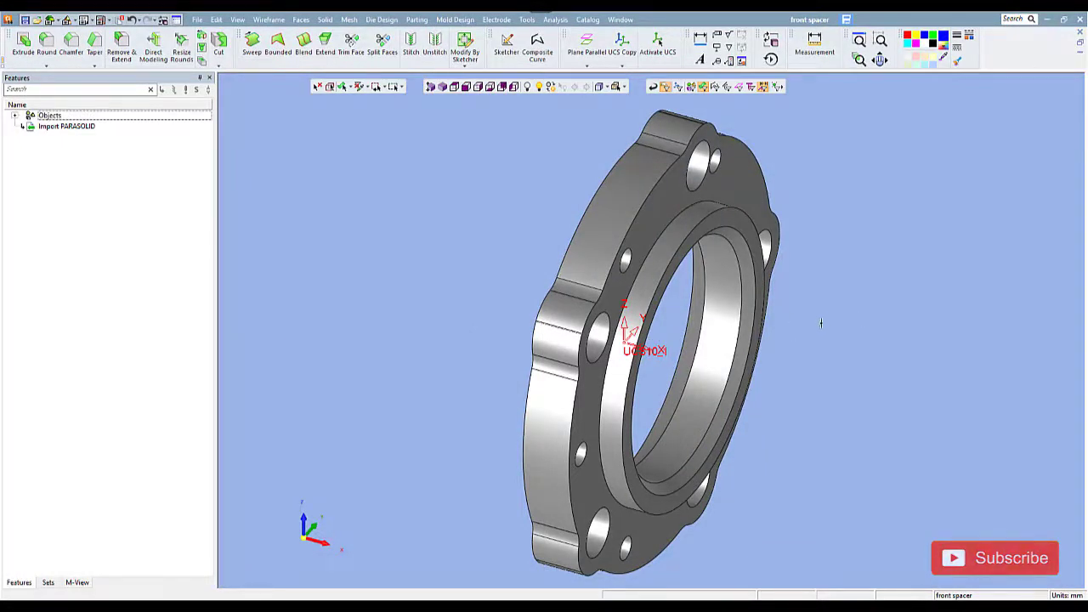
Rotate the front spacer 90° about its bore axis, with the direction reversed, using Move Radial.
{"action": "mouse_move", "coordinate": [821, 323]}
{"action": "middle_mouse_down"}
{"action": "mouse_move", "coordinate": [887, 316]}
{"action": "mouse_move", "coordinate": [760, 294]}
{"action": "mouse_move", "coordinate": [856, 315]}
{"action": "mouse_move", "coordinate": [778, 289]}
{"action": "middle_mouse_up"}
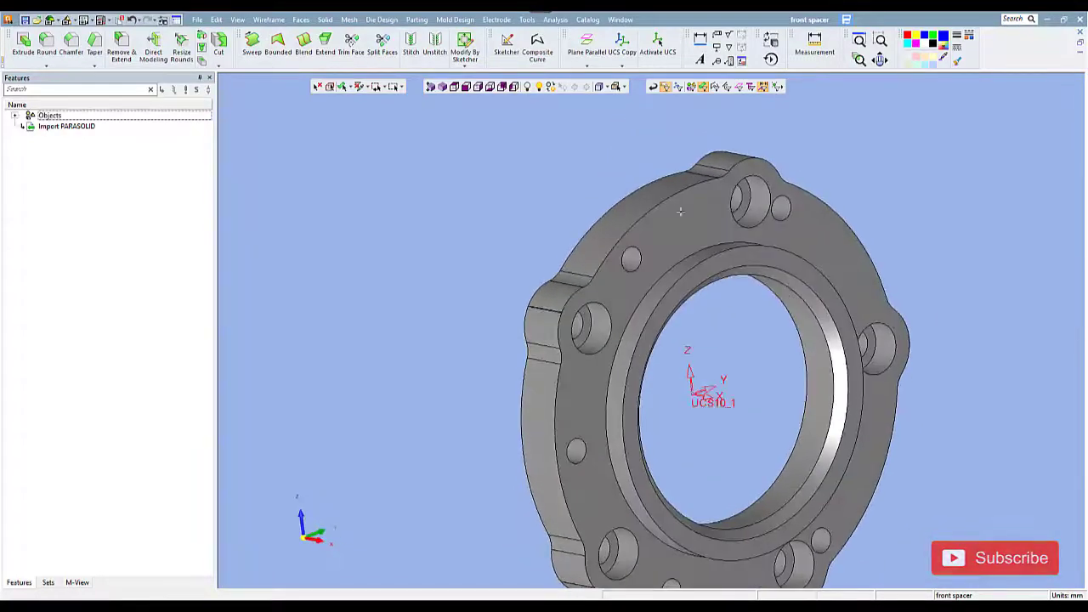
{"action": "mouse_move", "coordinate": [595, 212]}
{"action": "middle_mouse_down"}
{"action": "mouse_move", "coordinate": [661, 332]}
{"action": "mouse_move", "coordinate": [680, 335]}
{"action": "middle_mouse_up"}
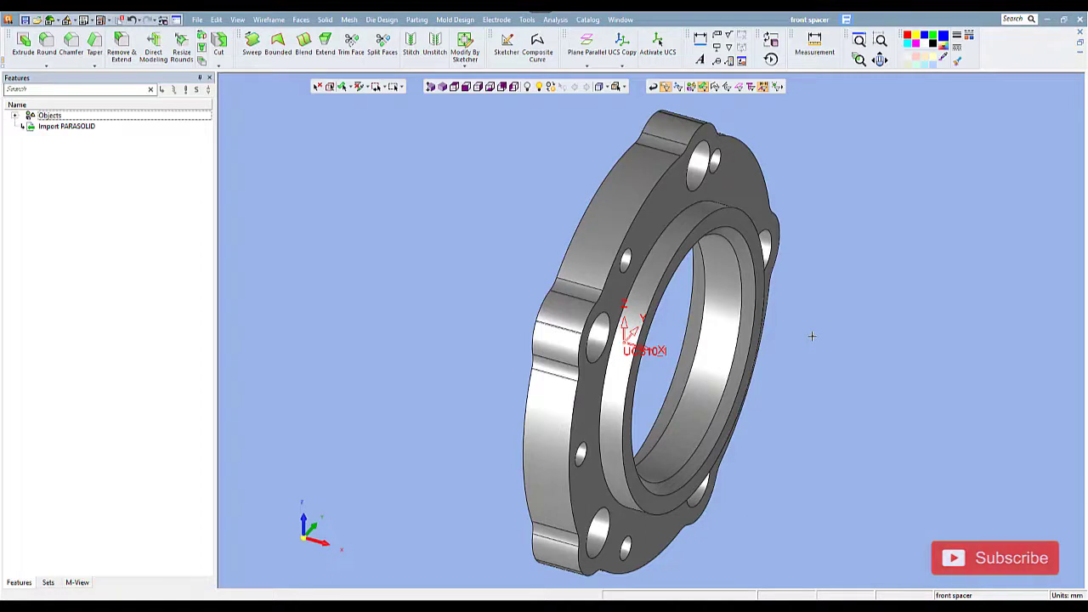
{"action": "left_click", "coordinate": [217, 19]}
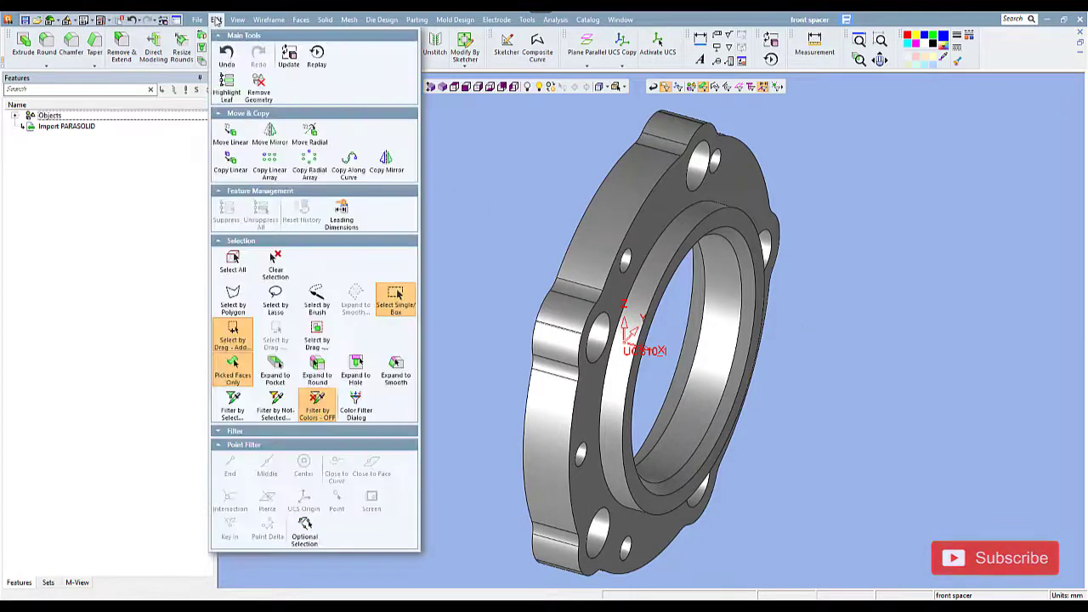
{"action": "left_click", "coordinate": [310, 131]}
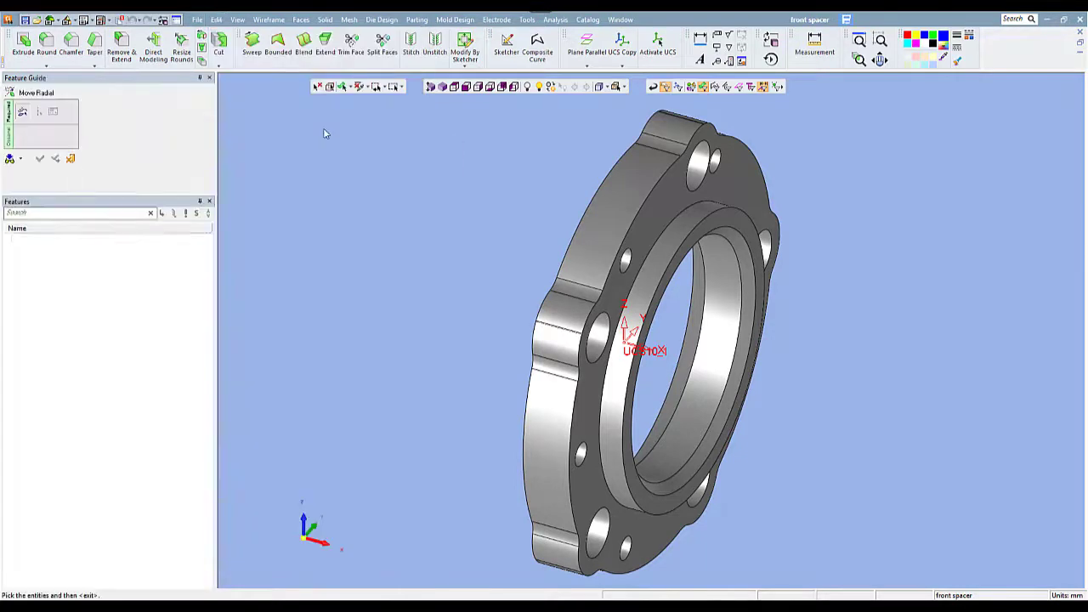
{"action": "left_click", "coordinate": [601, 212]}
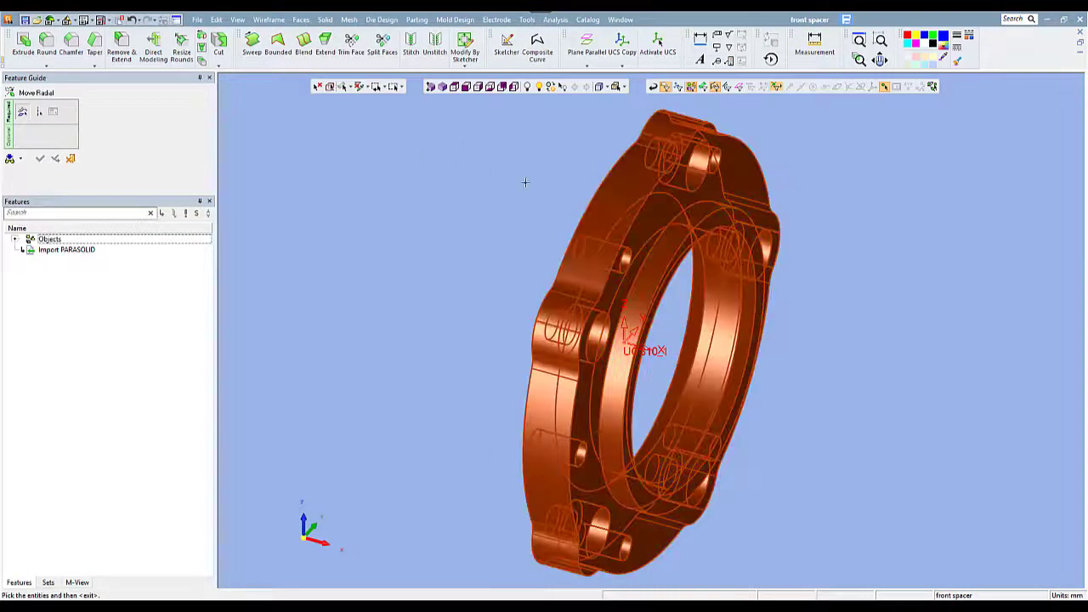
{"action": "middle_click", "coordinate": [523, 179]}
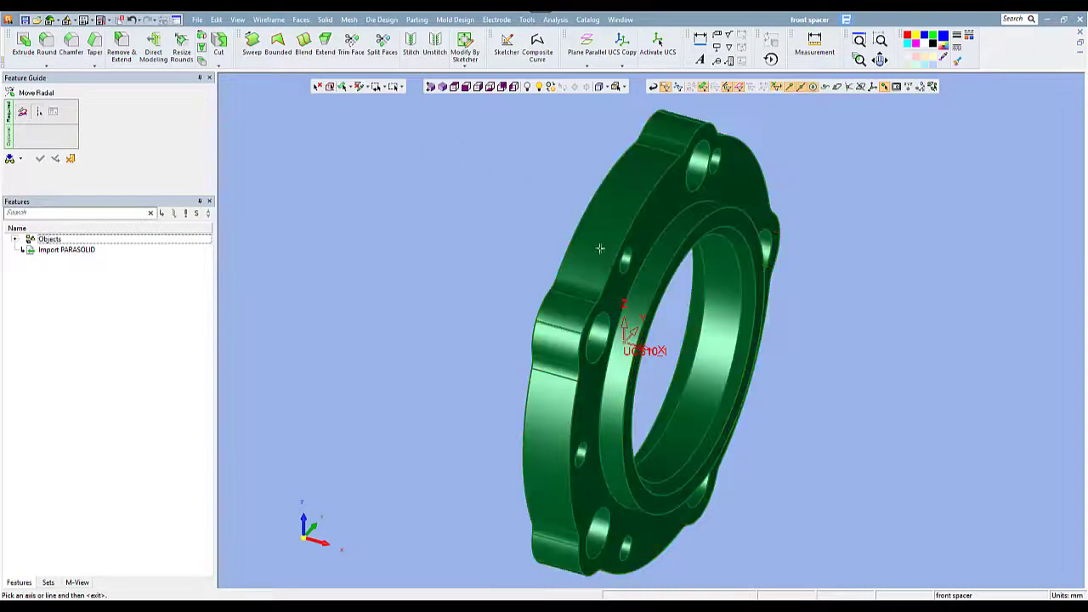
{"action": "left_click", "coordinate": [630, 341]}
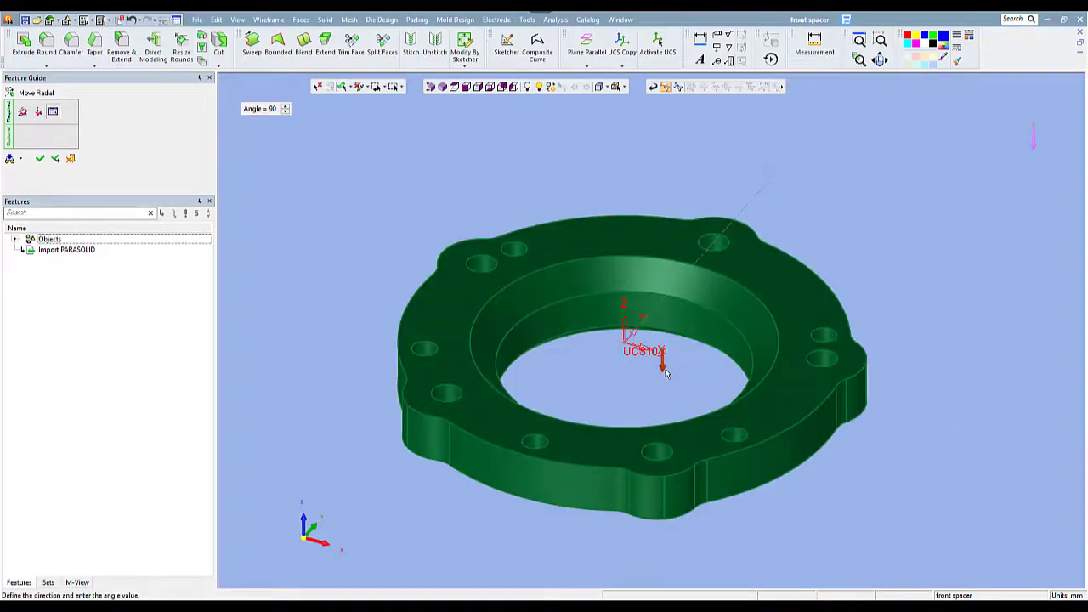
{"action": "left_click", "coordinate": [664, 371]}
{"action": "right_click", "coordinate": [620, 275]}
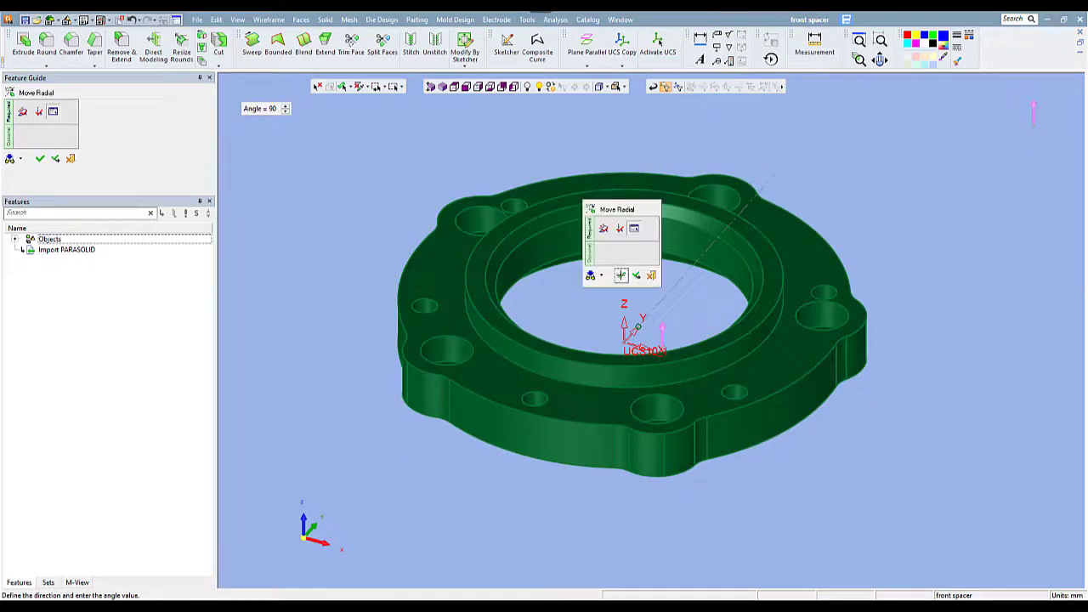
{"action": "left_click", "coordinate": [621, 274]}
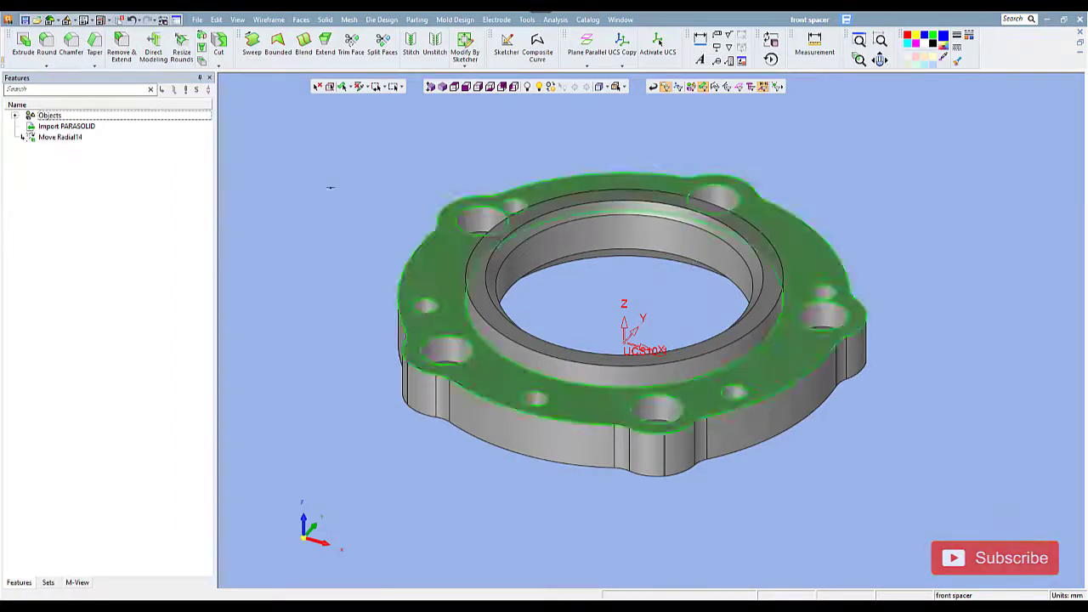
Move the flange linearly onto the UCS origin, checking it in front and isometric views.
{"action": "left_click", "coordinate": [216, 19]}
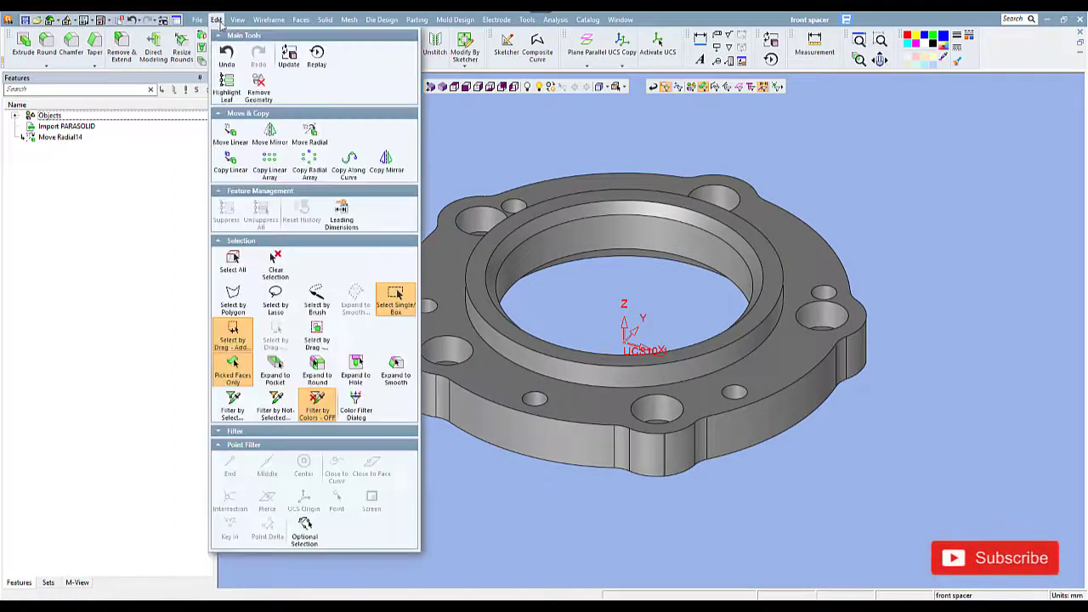
{"action": "left_click", "coordinate": [237, 136]}
{"action": "left_click", "coordinate": [570, 219]}
{"action": "middle_click", "coordinate": [583, 142]}
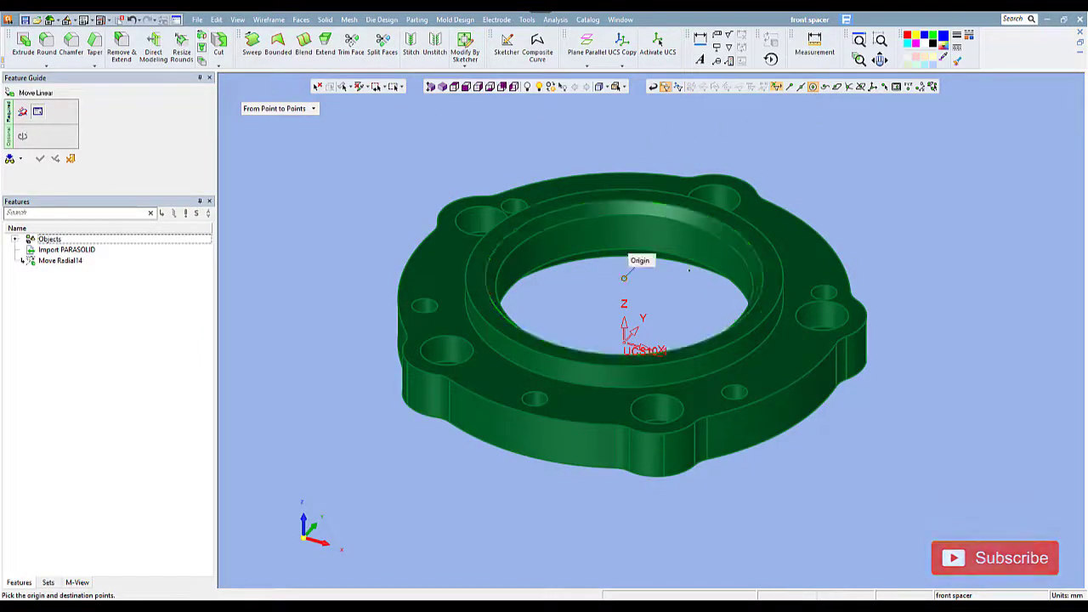
{"action": "left_click", "coordinate": [699, 266]}
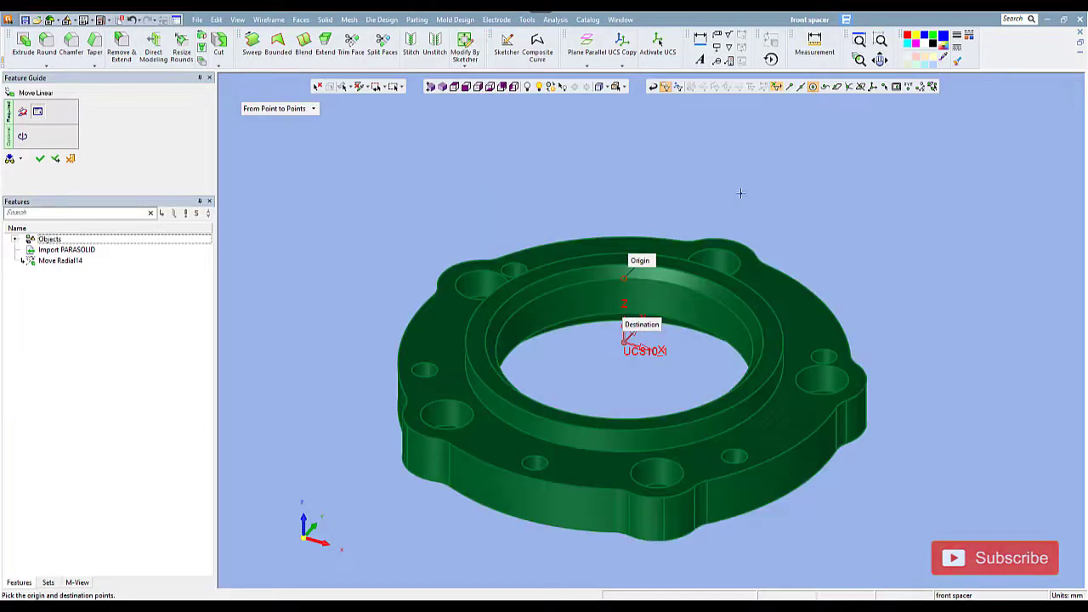
{"action": "left_click", "coordinate": [466, 87]}
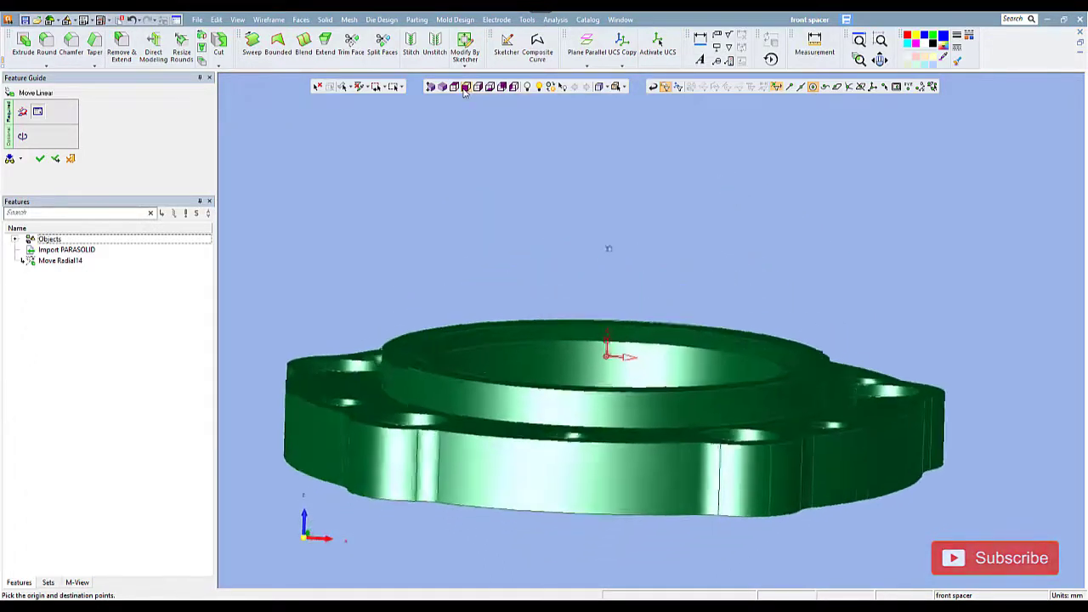
{"action": "left_click", "coordinate": [442, 87]}
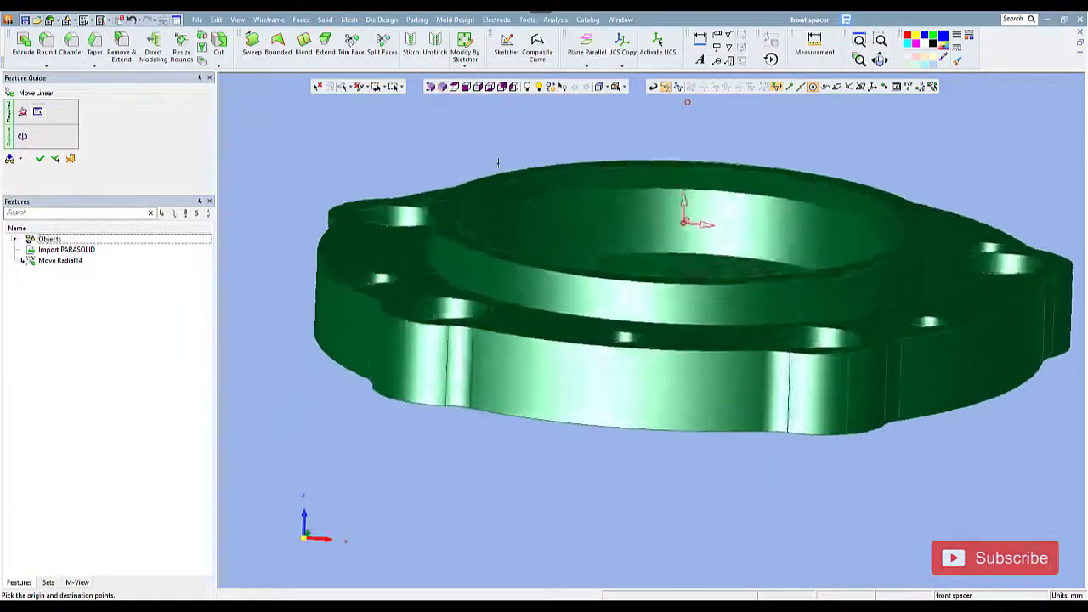
{"action": "right_click", "coordinate": [486, 132]}
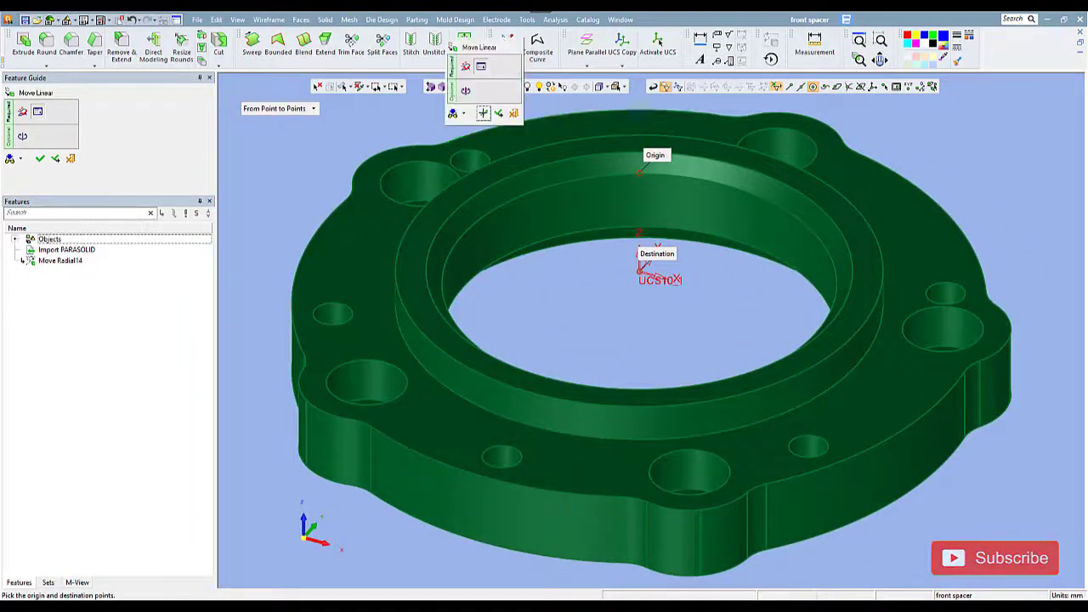
{"action": "left_click", "coordinate": [483, 116]}
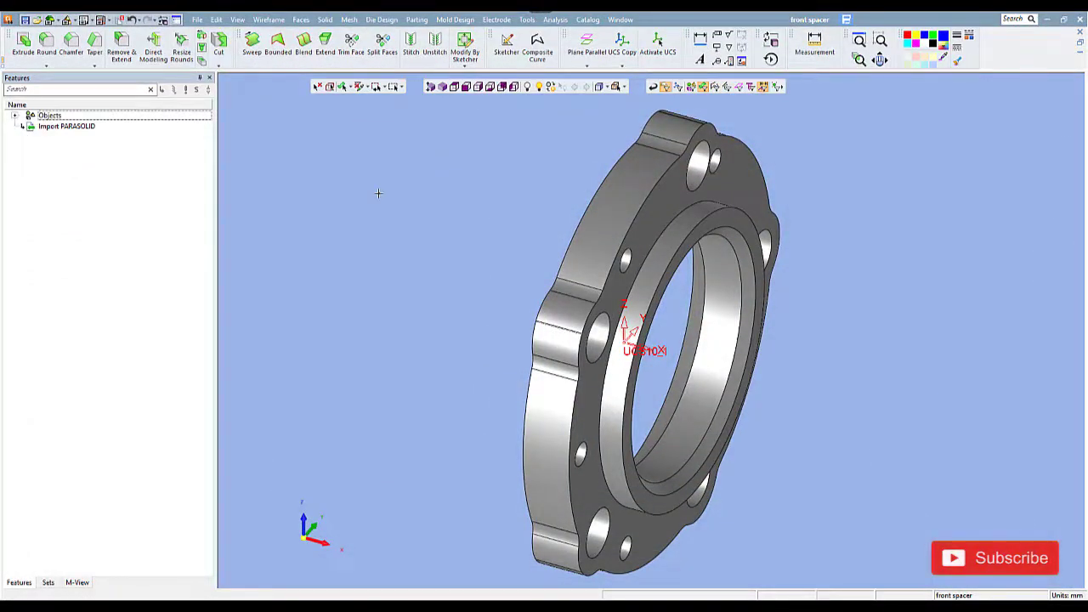
Start a linear move of the part with the ring centre placed on the UCS origin.
{"action": "left_click", "coordinate": [217, 19]}
{"action": "left_click", "coordinate": [231, 133]}
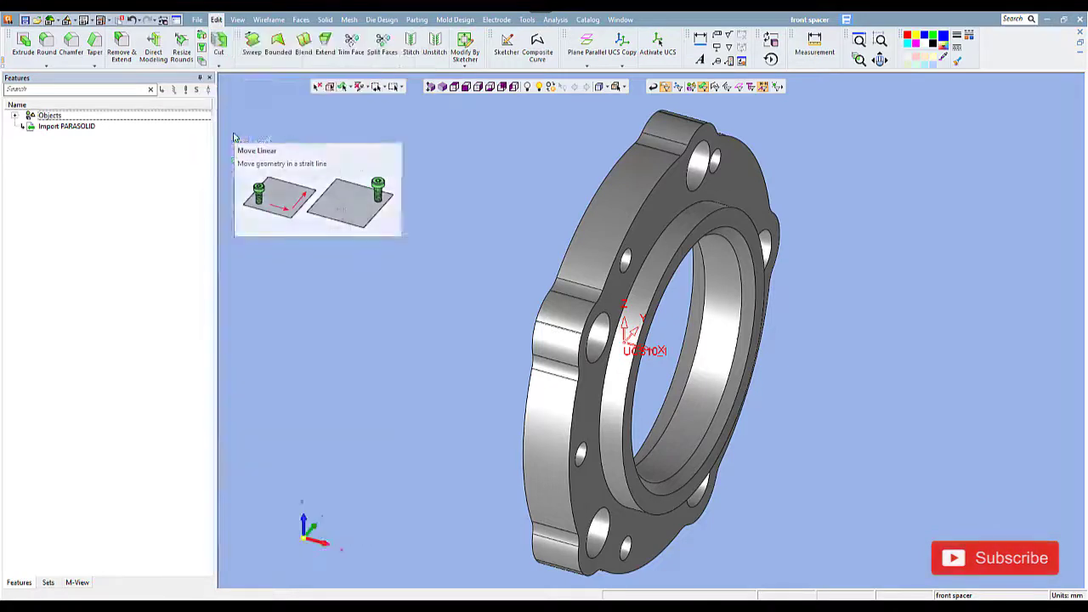
{"action": "middle_click", "coordinate": [449, 194]}
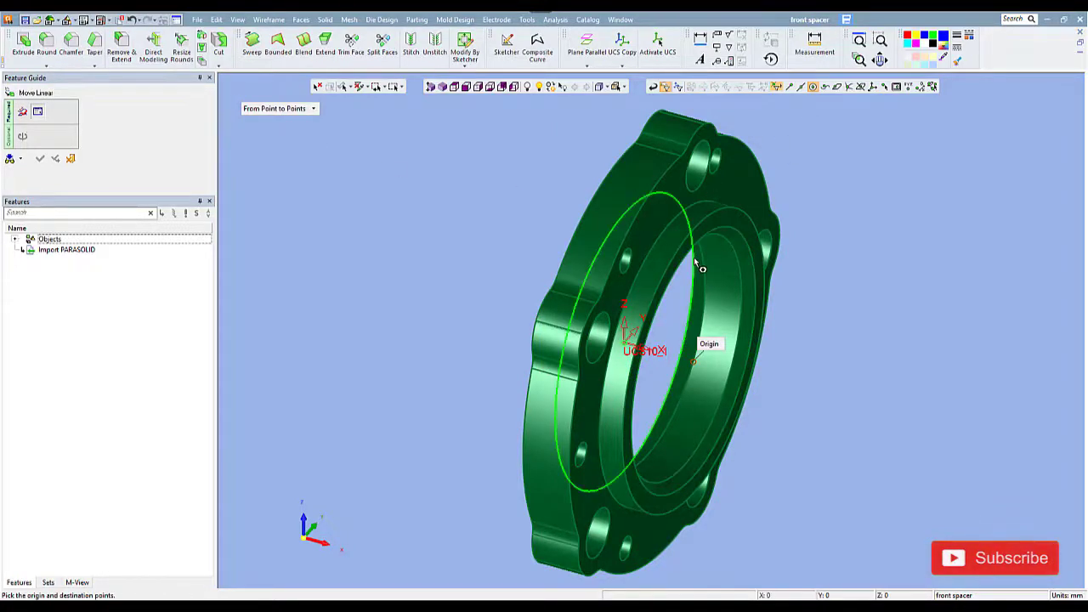
{"action": "left_click", "coordinate": [627, 338]}
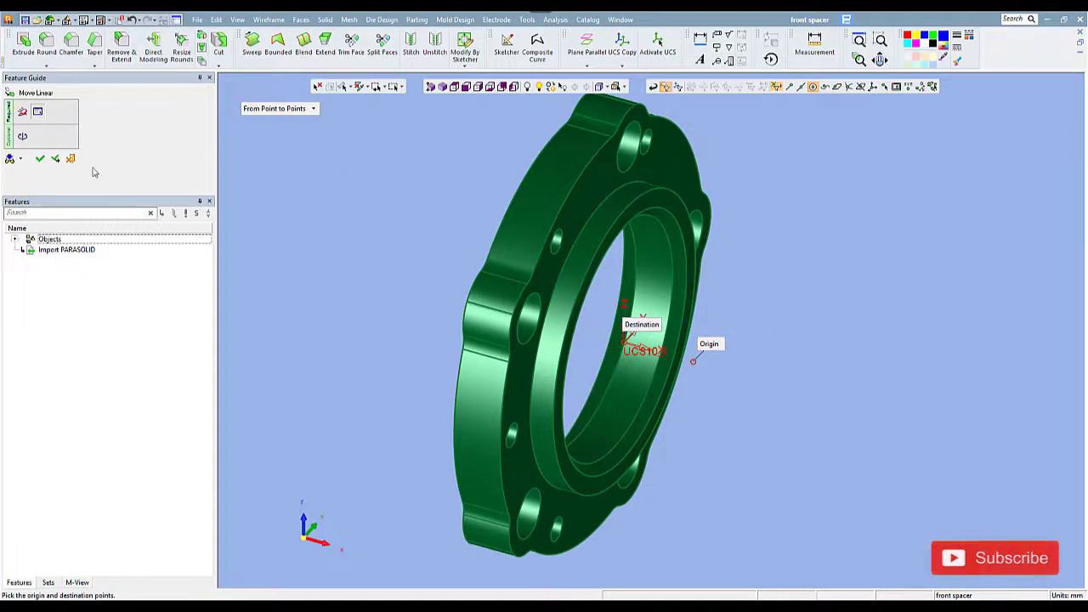
Add a -90° Y-axis rotation, verify it in Top and Front views, and apply the move.
{"action": "left_click", "coordinate": [26, 144]}
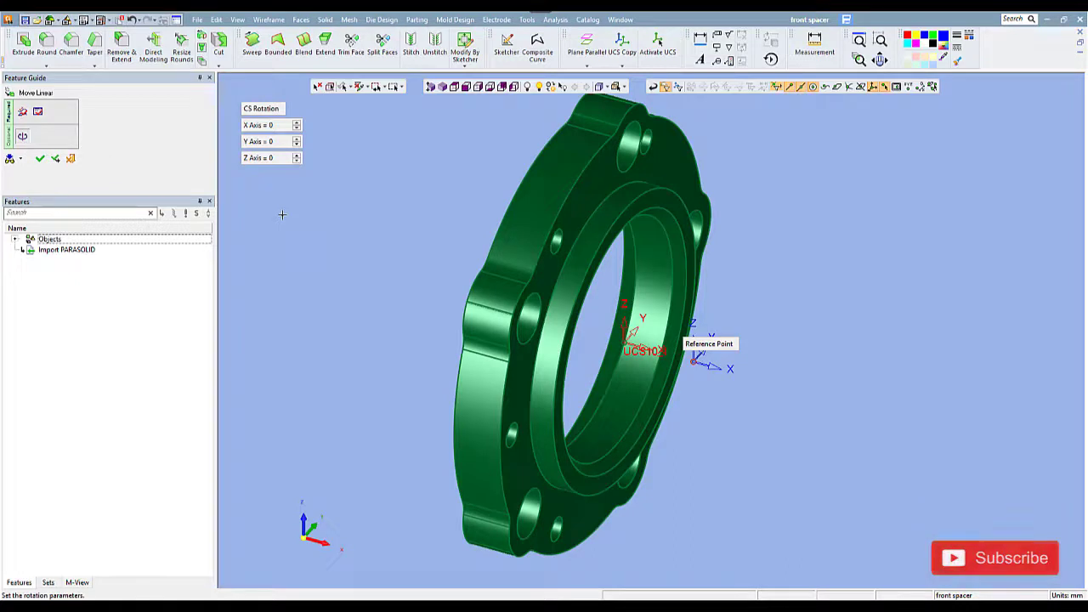
{"action": "left_click", "coordinate": [296, 142]}
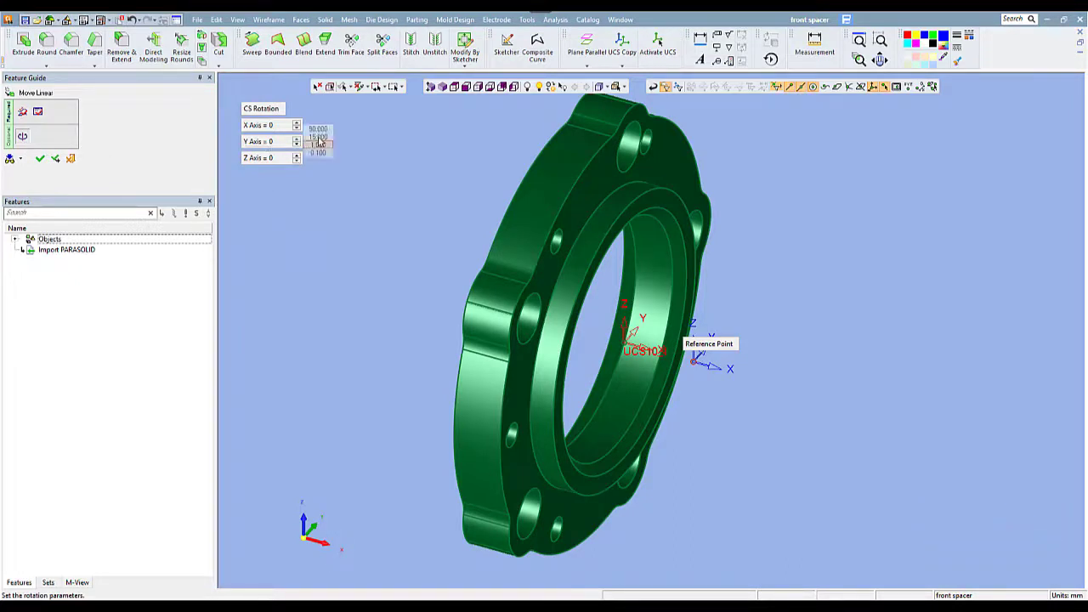
{"action": "left_click", "coordinate": [298, 141]}
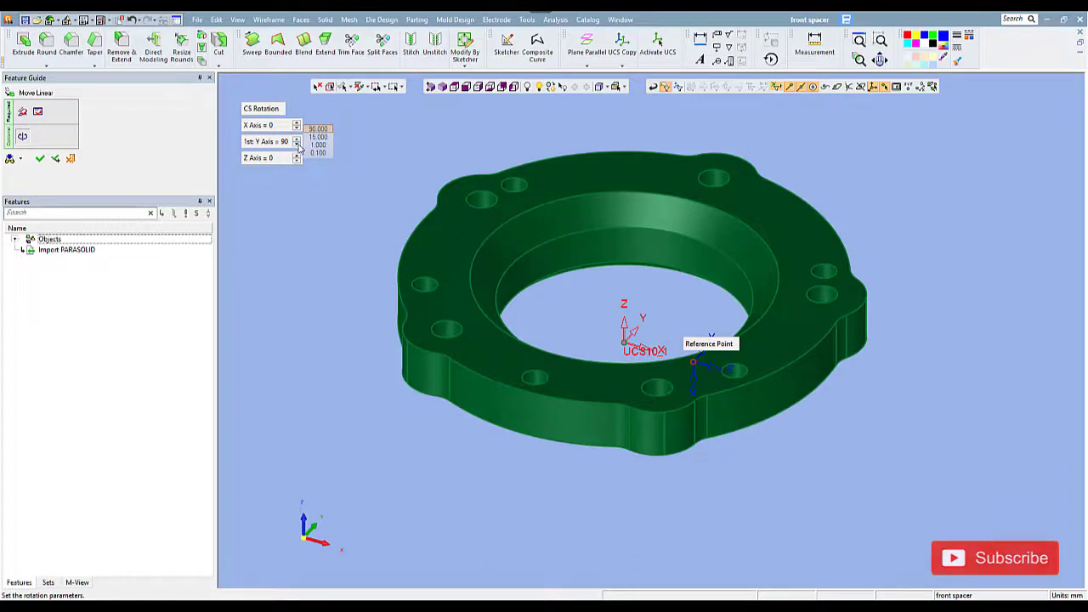
{"action": "left_click", "coordinate": [298, 148]}
{"action": "left_click", "coordinate": [298, 147]}
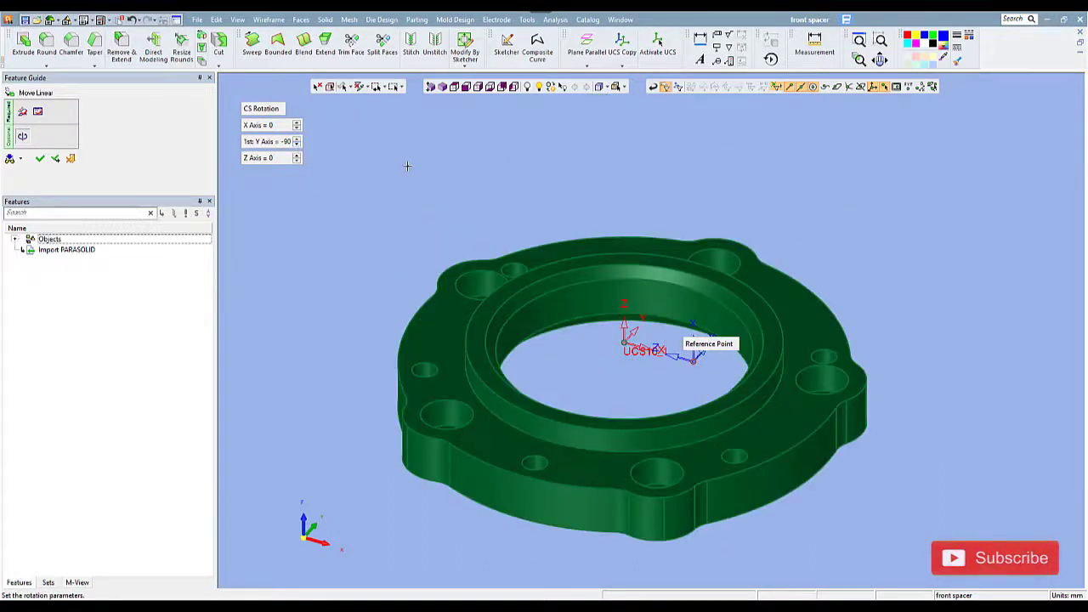
{"action": "left_click", "coordinate": [455, 89]}
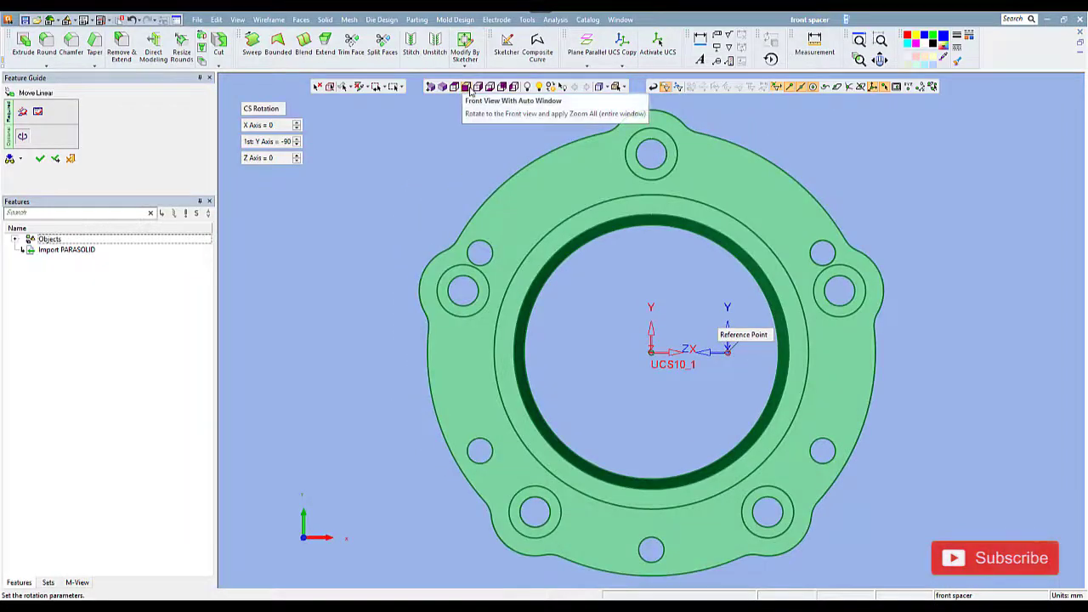
{"action": "left_click", "coordinate": [466, 88]}
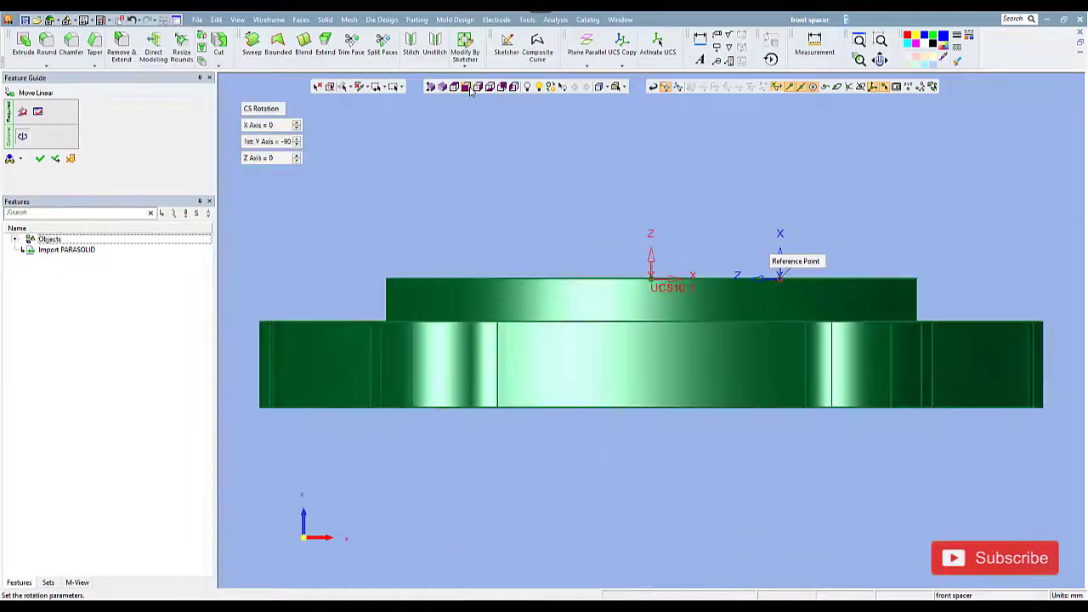
{"action": "left_click", "coordinate": [443, 90]}
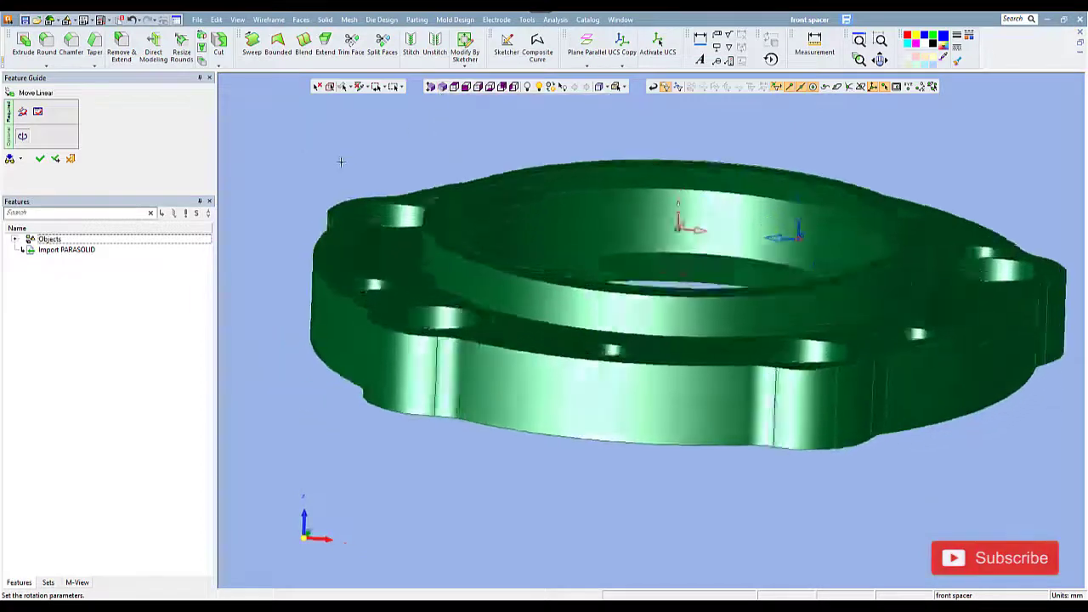
{"action": "middle_click", "coordinate": [308, 175]}
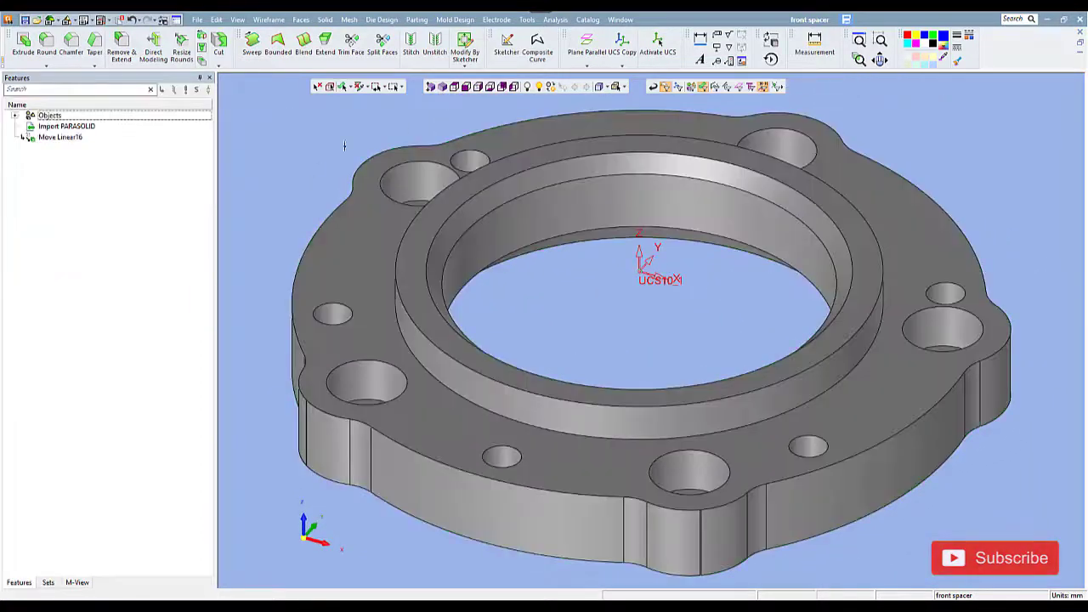
Inspect the flange from the Top, Front and Isometric views.
{"action": "left_click", "coordinate": [455, 89]}
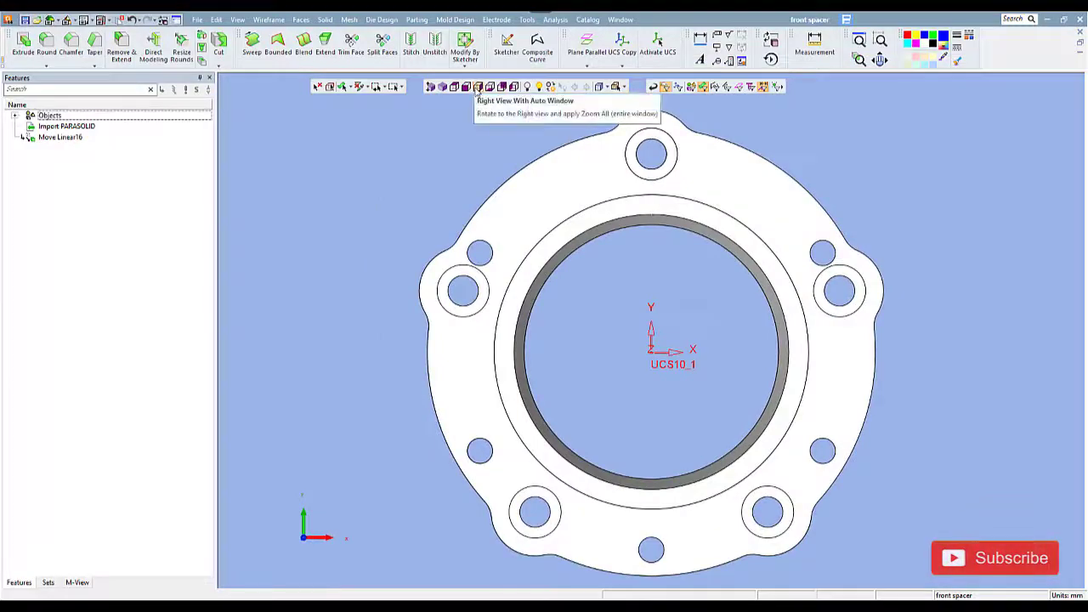
{"action": "left_click", "coordinate": [467, 88]}
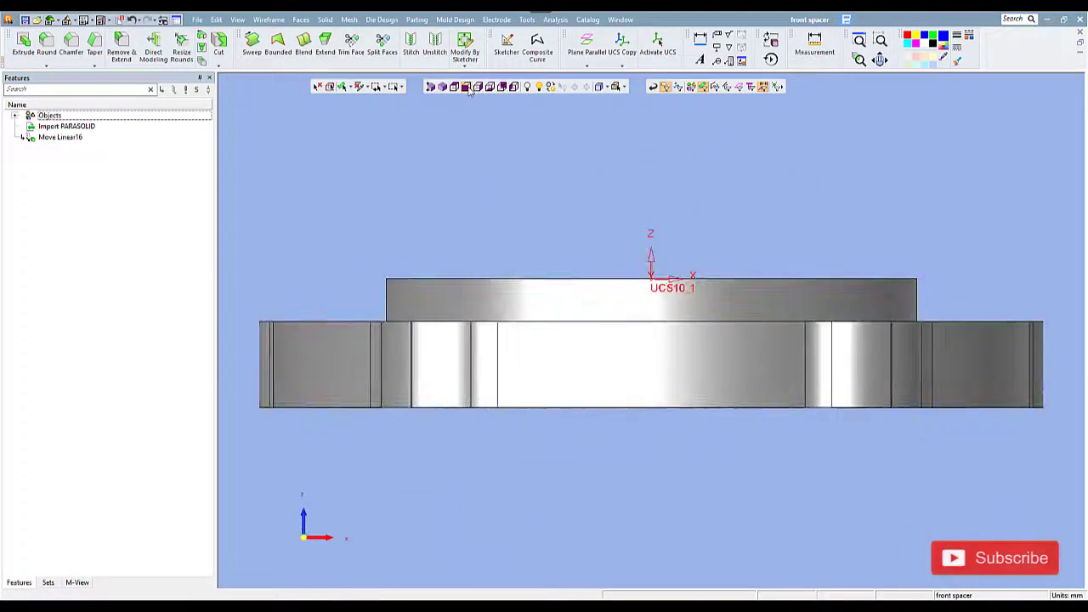
{"action": "left_click", "coordinate": [442, 87]}
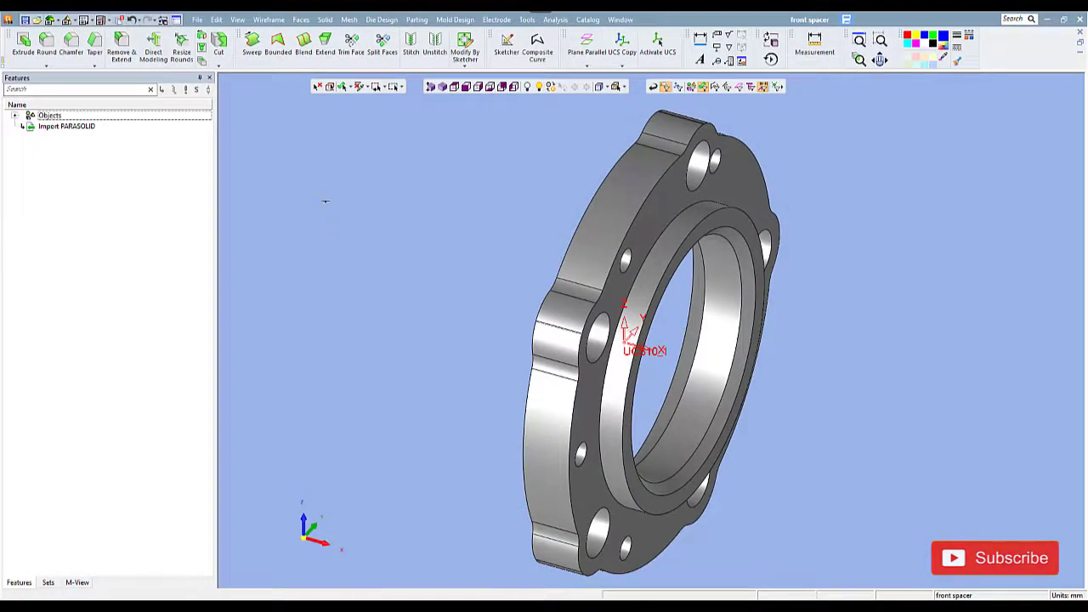
Create UCS17 at the geometry centre of the whole front spacer with UCS Center of Geometry.
{"action": "left_click", "coordinate": [268, 19]}
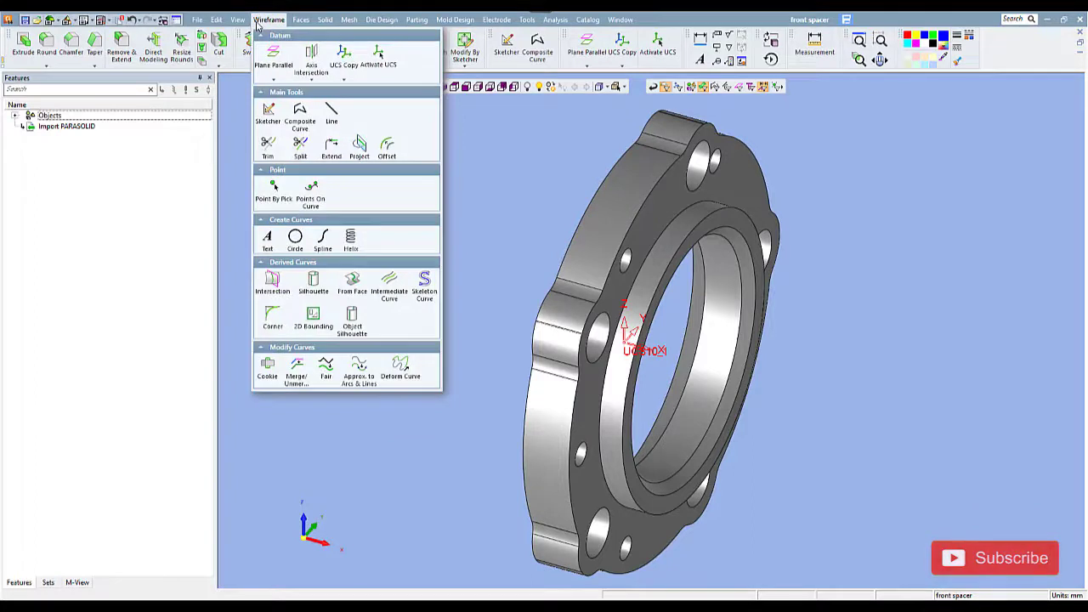
{"action": "left_click", "coordinate": [343, 77]}
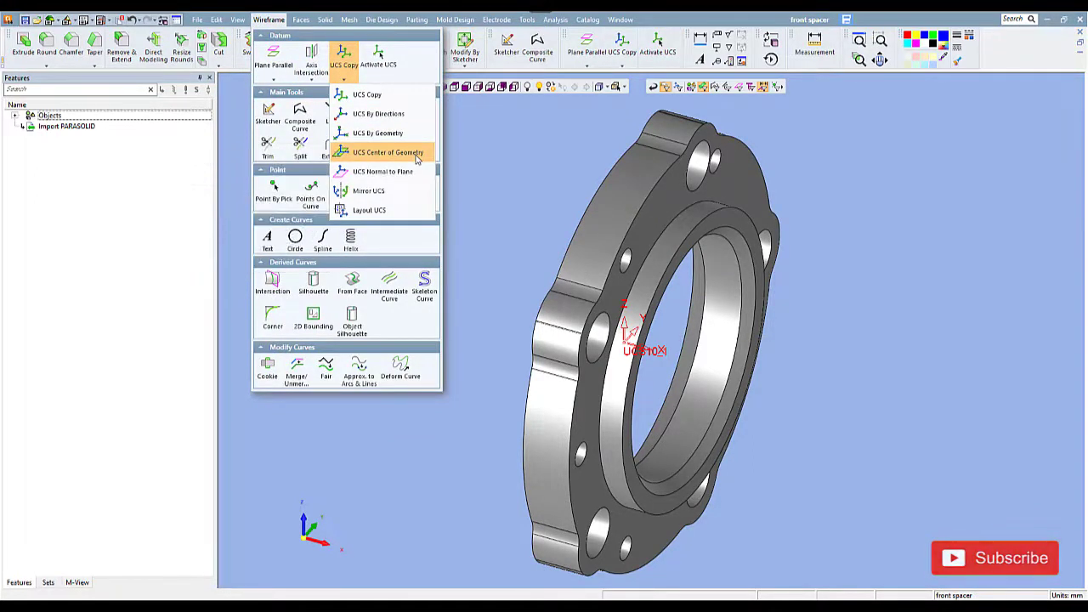
{"action": "left_click", "coordinate": [417, 153]}
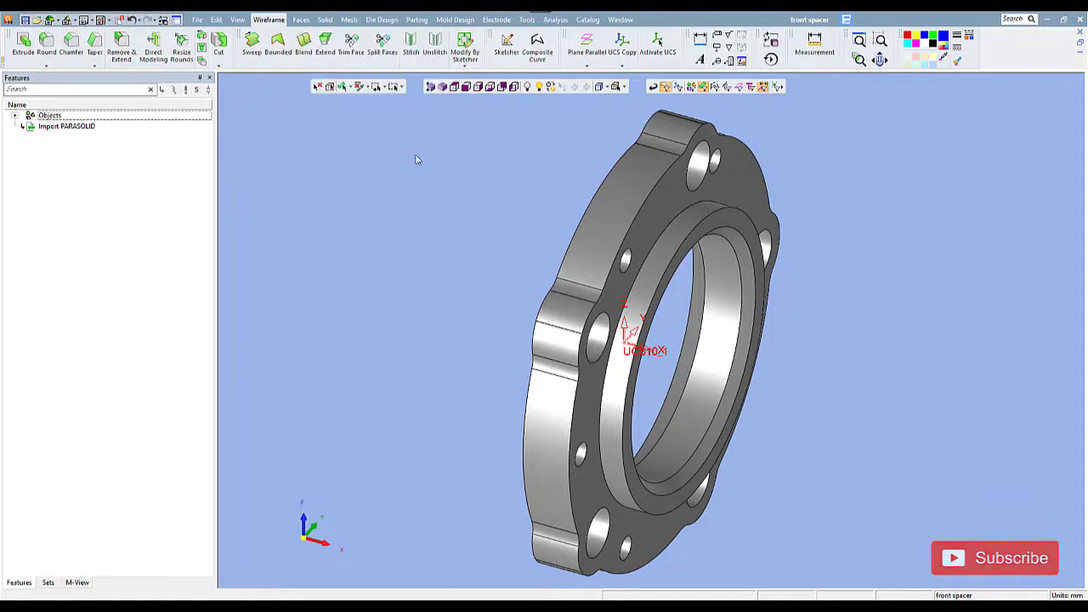
{"action": "left_click", "coordinate": [342, 86]}
{"action": "middle_click", "coordinate": [355, 144]}
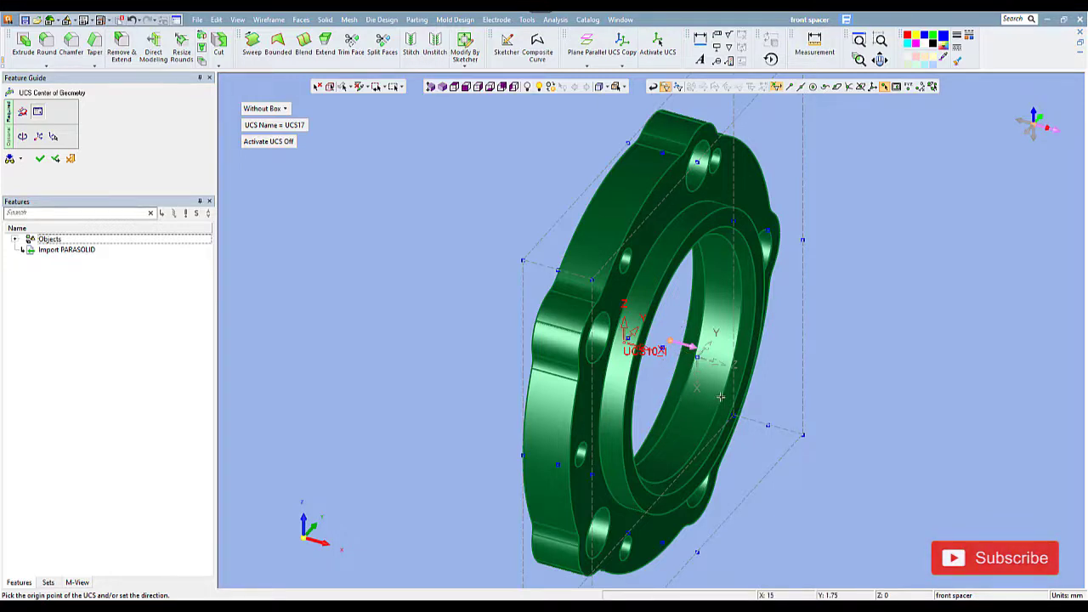
{"action": "right_click", "coordinate": [503, 213]}
{"action": "left_click", "coordinate": [503, 213]}
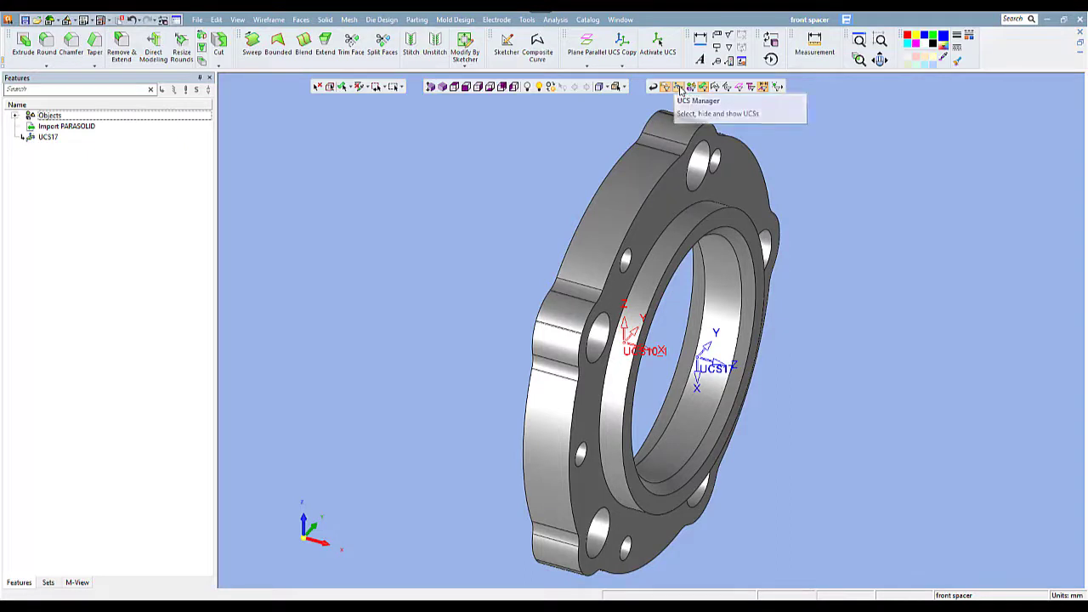
Activate UCS17 in the UCS Manager.
{"action": "left_click", "coordinate": [681, 88]}
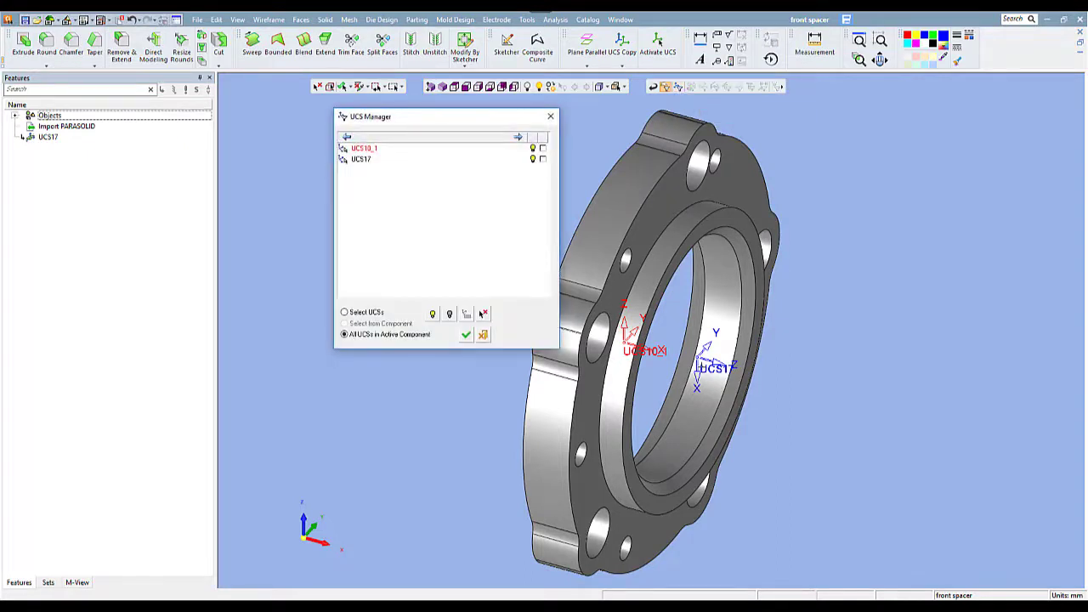
{"action": "left_click", "coordinate": [377, 165]}
{"action": "right_click", "coordinate": [375, 162]}
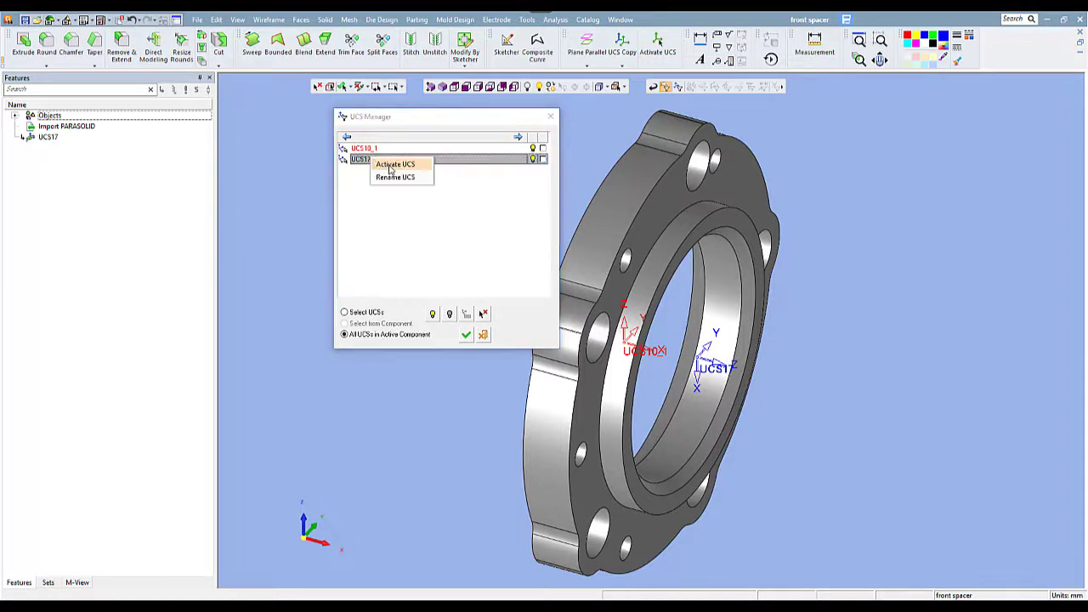
{"action": "left_click", "coordinate": [390, 165]}
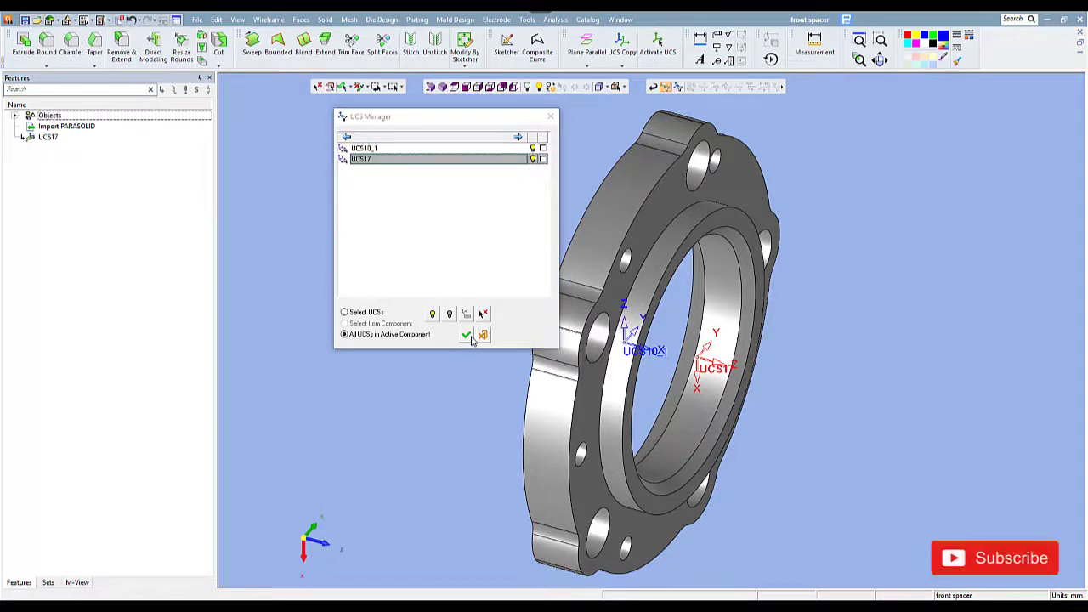
{"action": "left_click", "coordinate": [466, 335]}
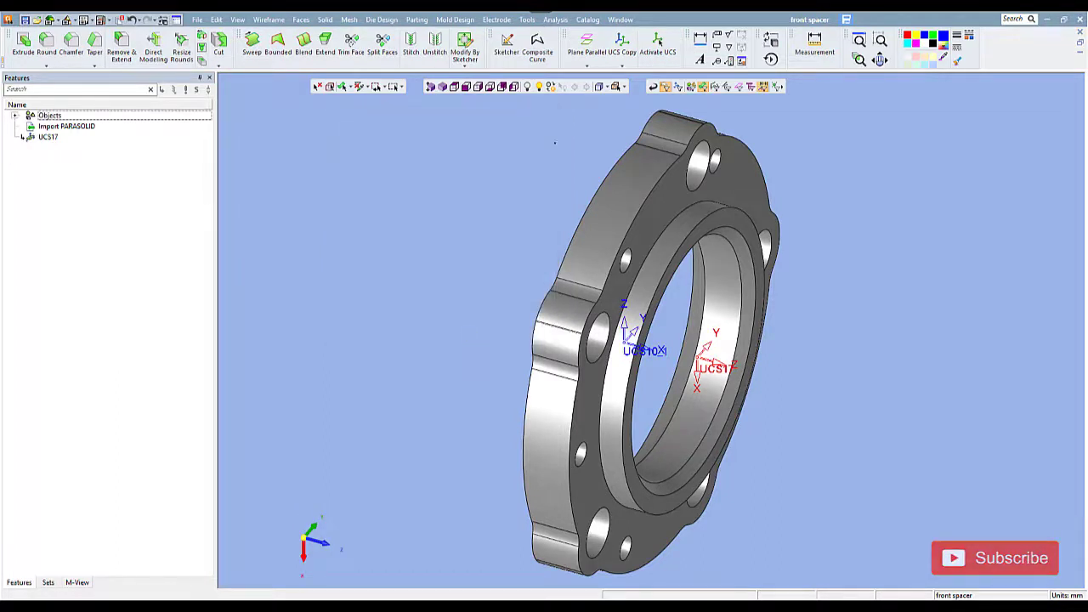
Hide UCS10_1 from the model and view the flange isometrically.
{"action": "left_click", "coordinate": [442, 86]}
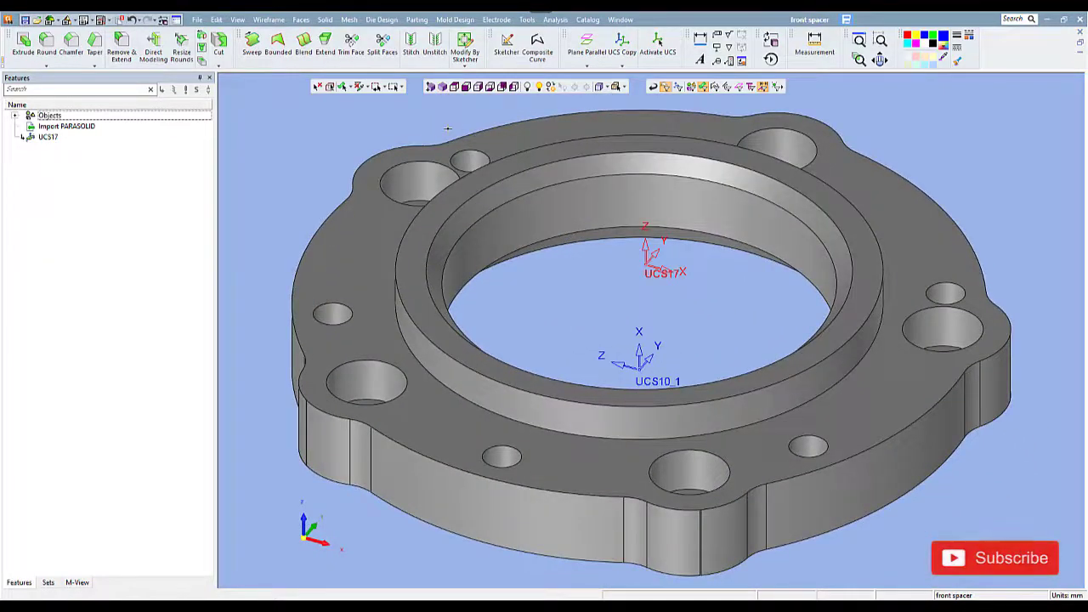
{"action": "left_click", "coordinate": [666, 86]}
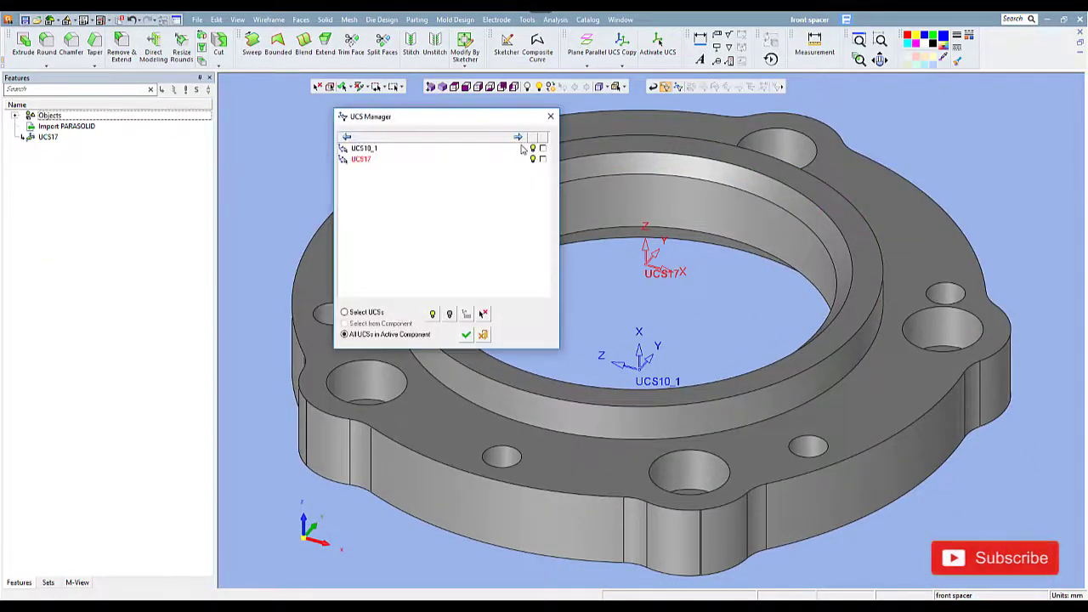
{"action": "left_click", "coordinate": [534, 148]}
{"action": "left_click", "coordinate": [466, 337]}
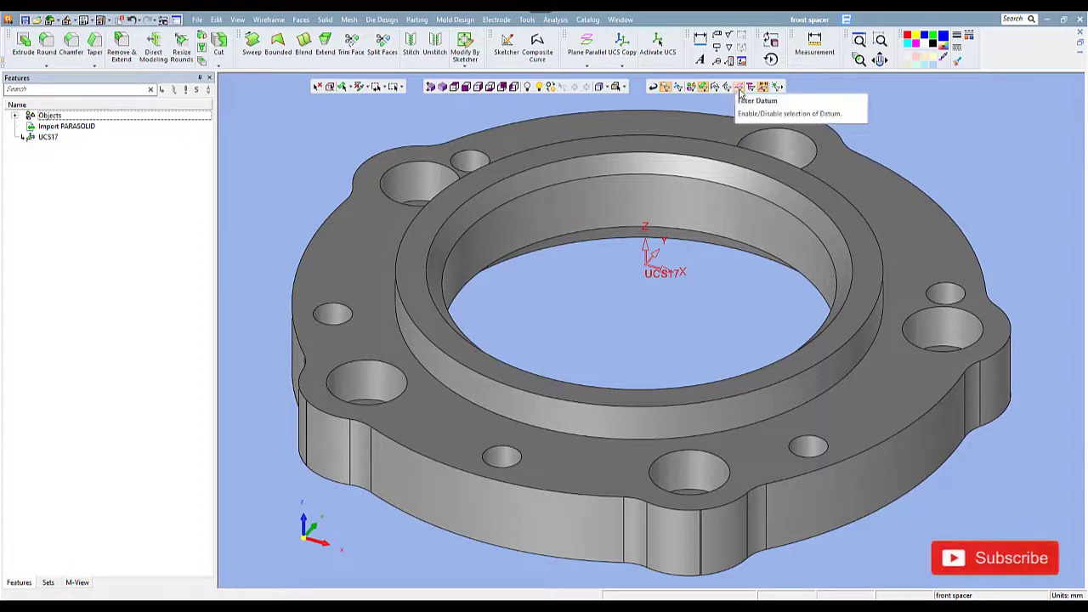
{"action": "left_click", "coordinate": [739, 91]}
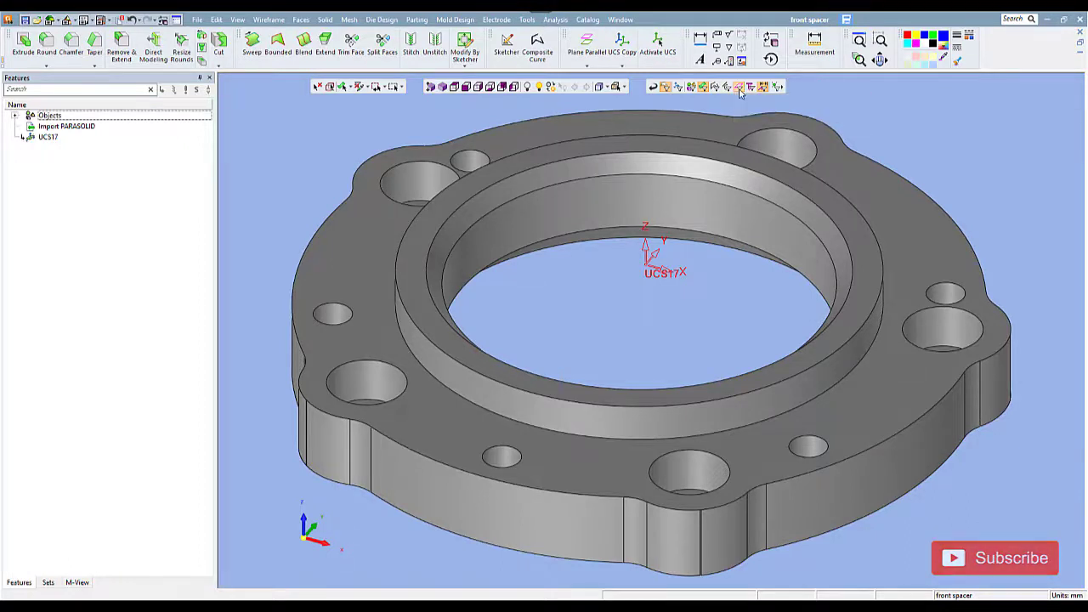
{"action": "right_click", "coordinate": [646, 265]}
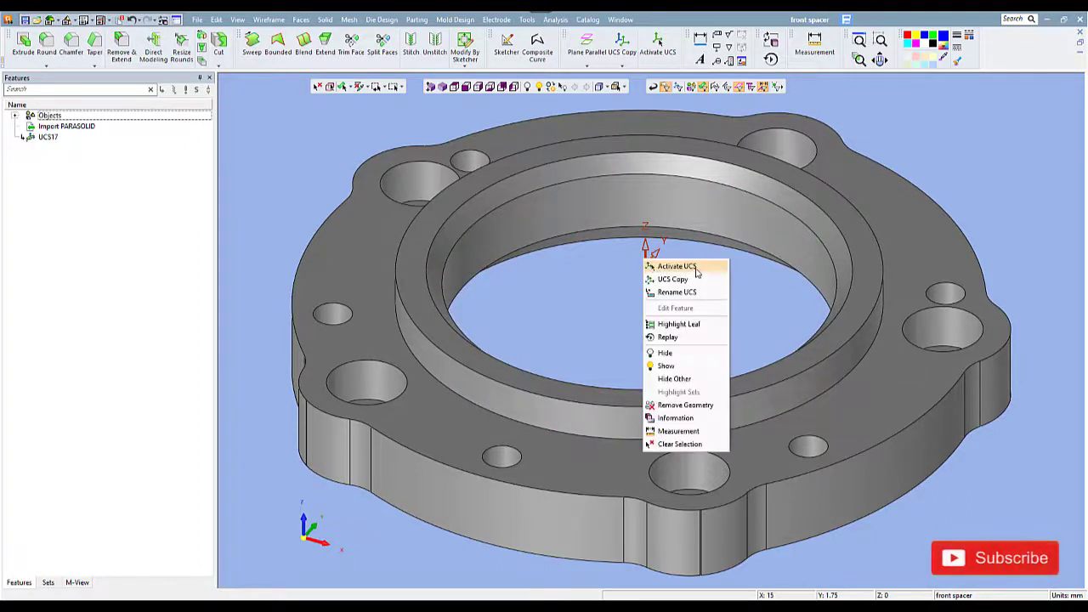